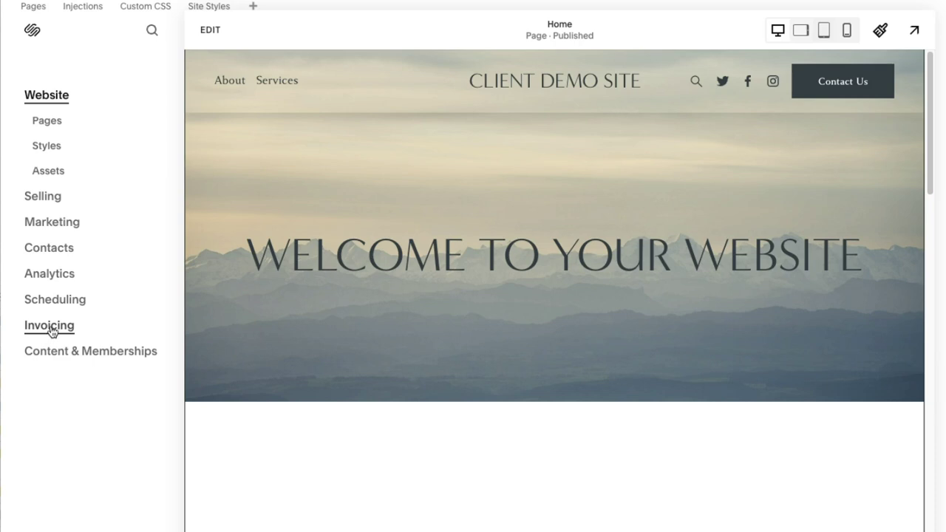
Open the Invoicing dashboard and look over its $0.00 revenue and empty activity.
click(52, 329)
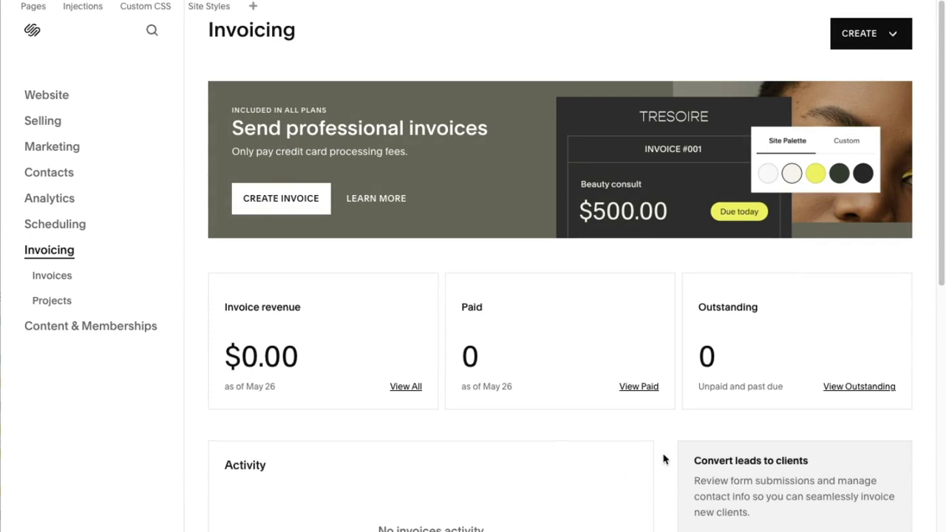
scroll(662, 458, down, 2)
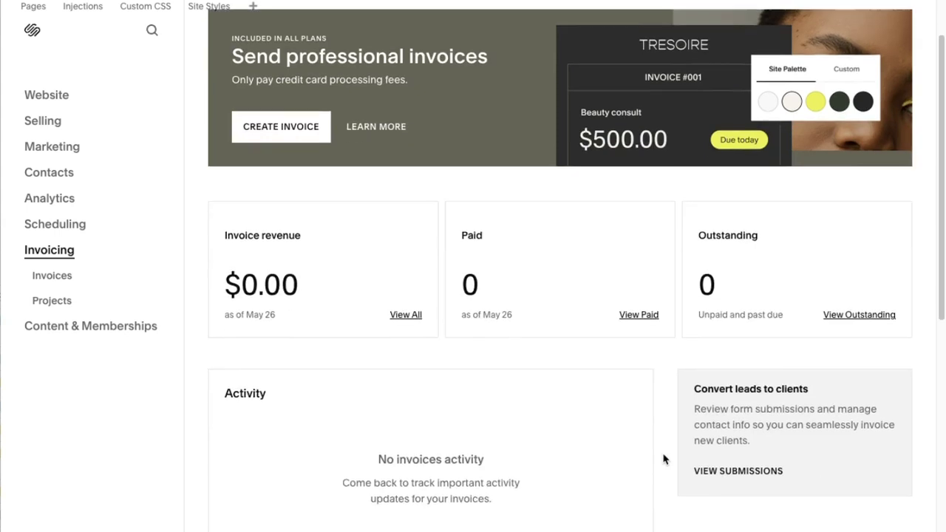
scroll(663, 458, down, 3)
scroll(663, 458, down, 2)
scroll(663, 458, up, 6)
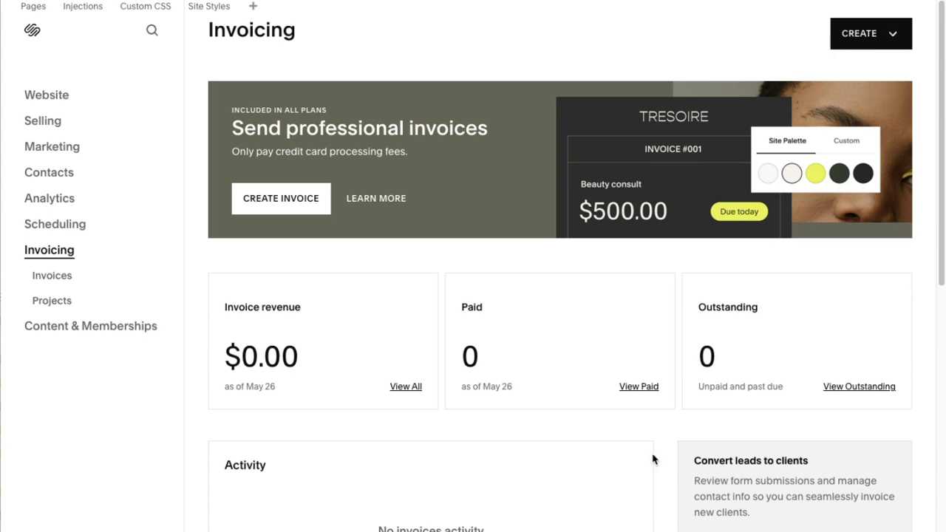
scroll(651, 458, down, 1)
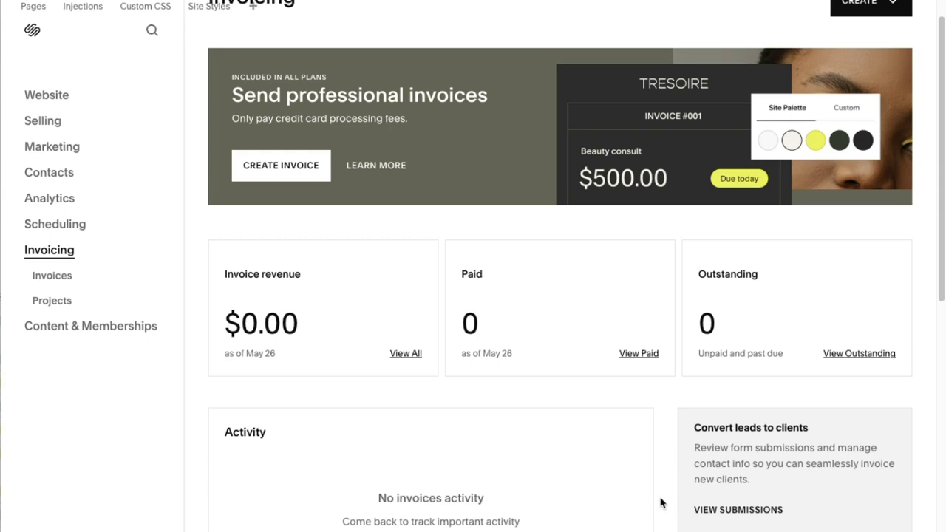
scroll(660, 502, up, 1)
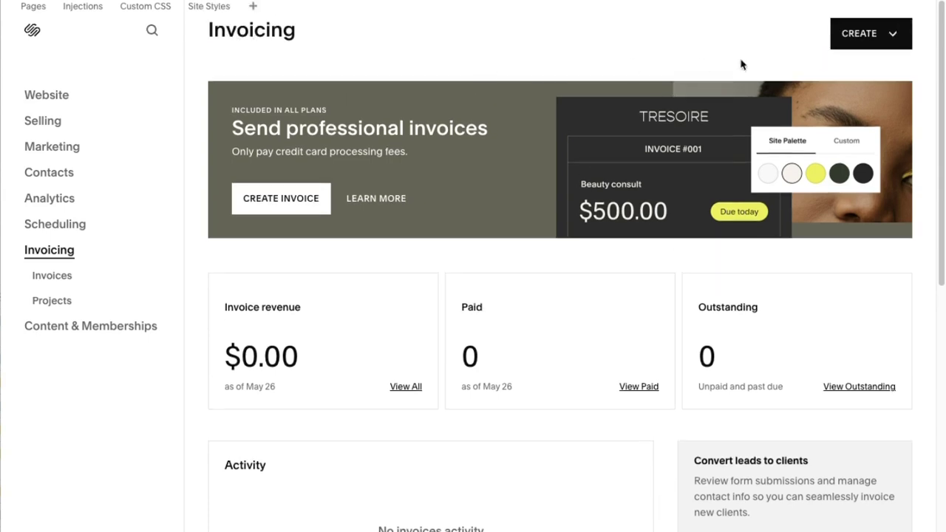
Start a new invoice from the Create dropdown.
click(896, 35)
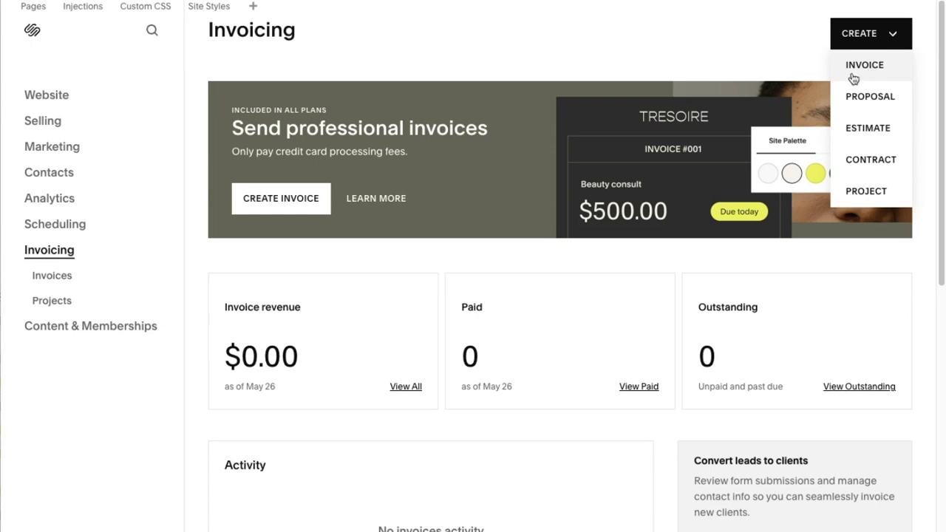
scroll(666, 439, down, 3)
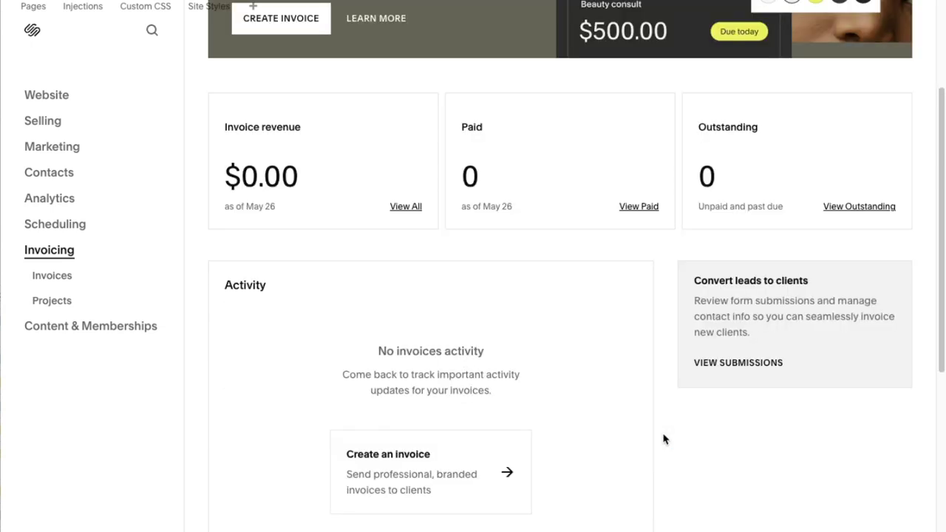
click(435, 494)
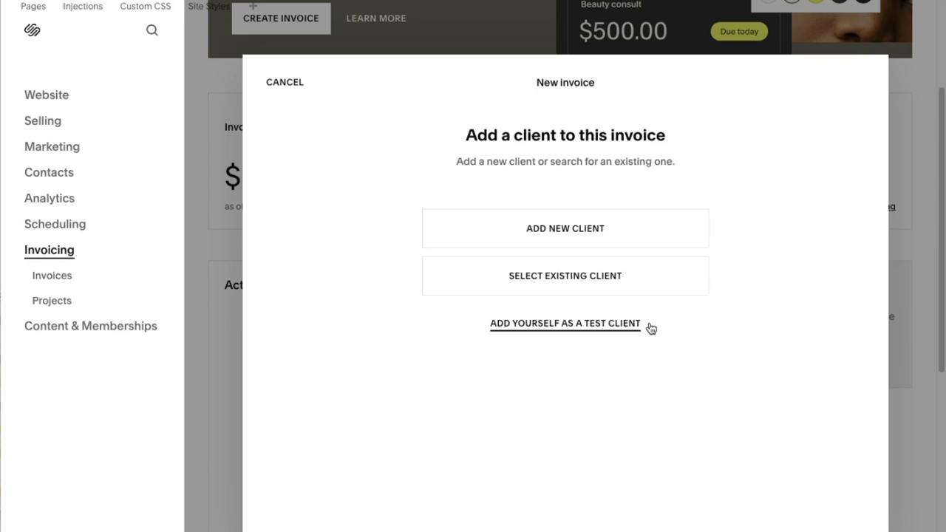
Bill the draft to yourself as test client, due upon receipt, and check the thank-you memo.
click(599, 324)
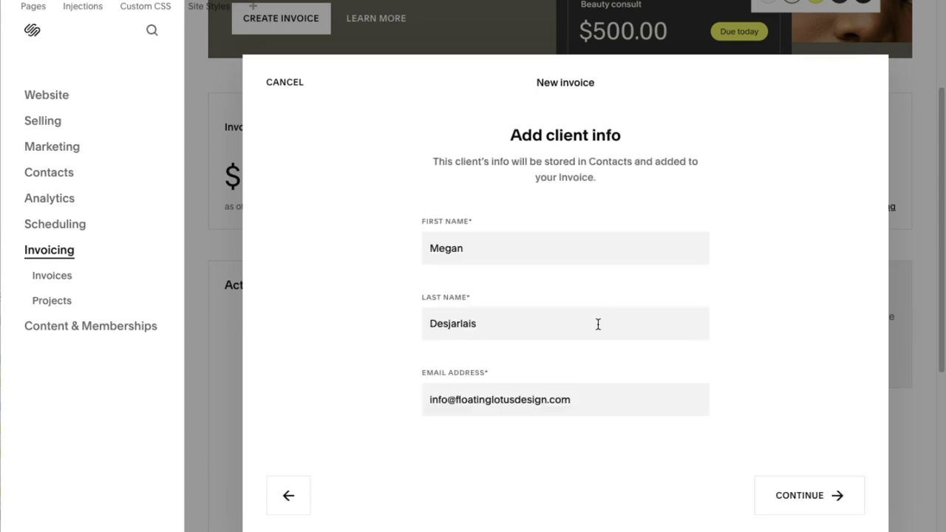
click(828, 496)
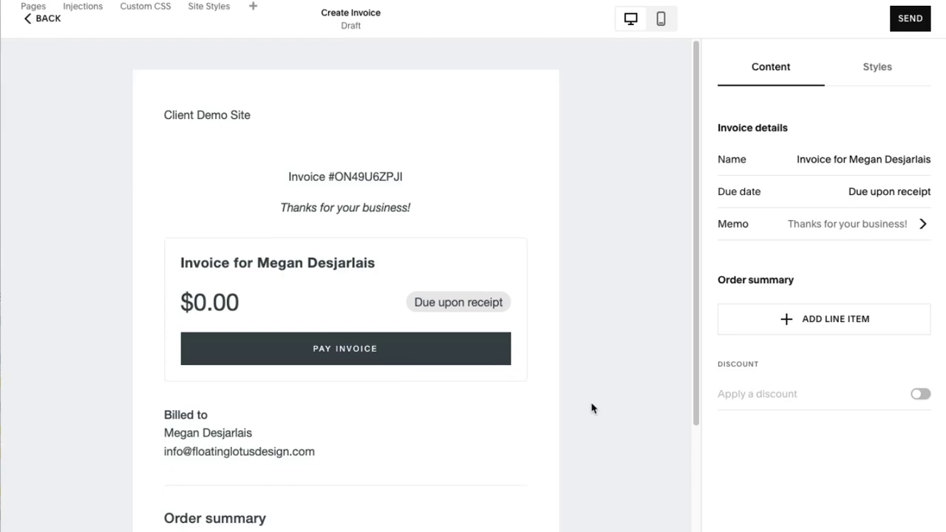
scroll(591, 408, down, 2)
scroll(591, 408, down, 2)
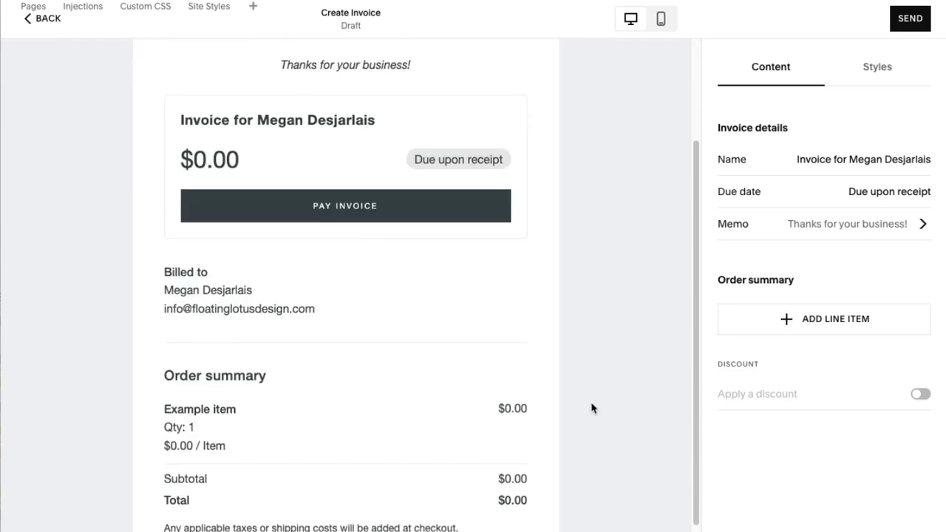
scroll(592, 408, up, 3)
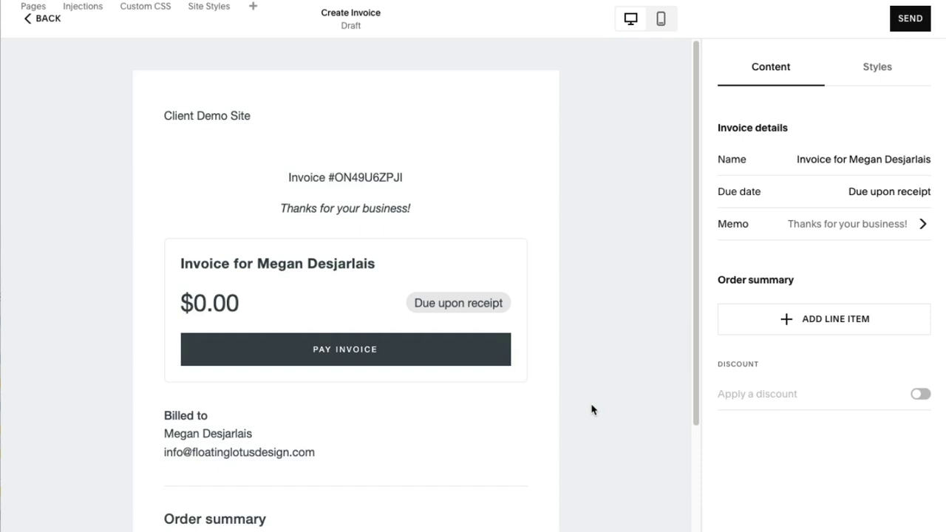
scroll(591, 408, down, 1)
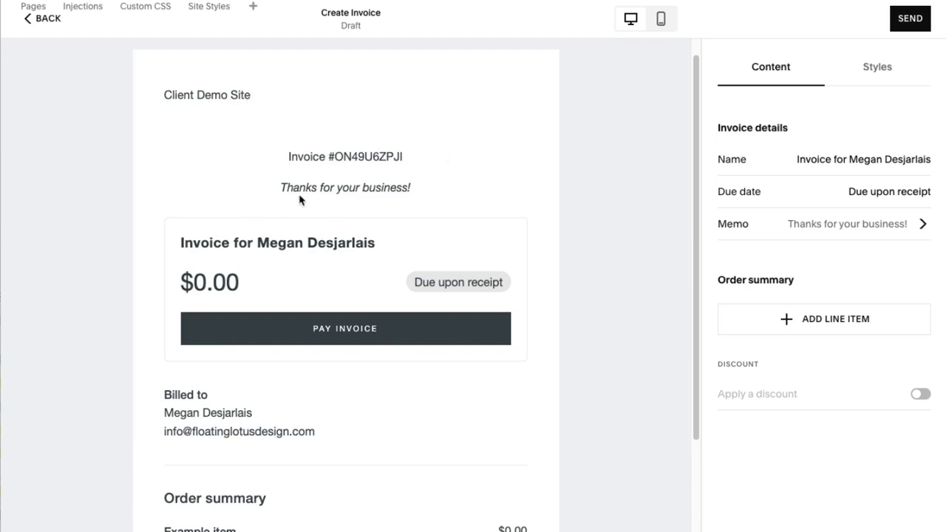
click(902, 224)
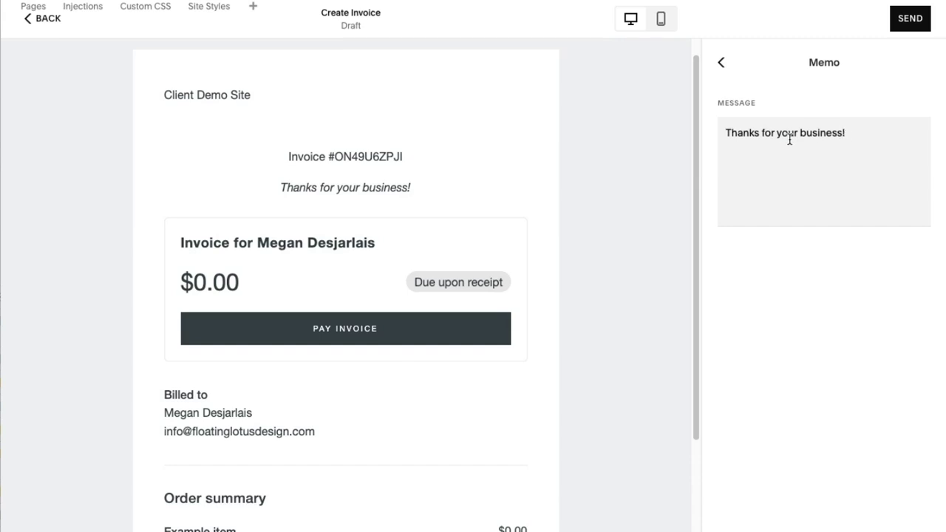
click(721, 63)
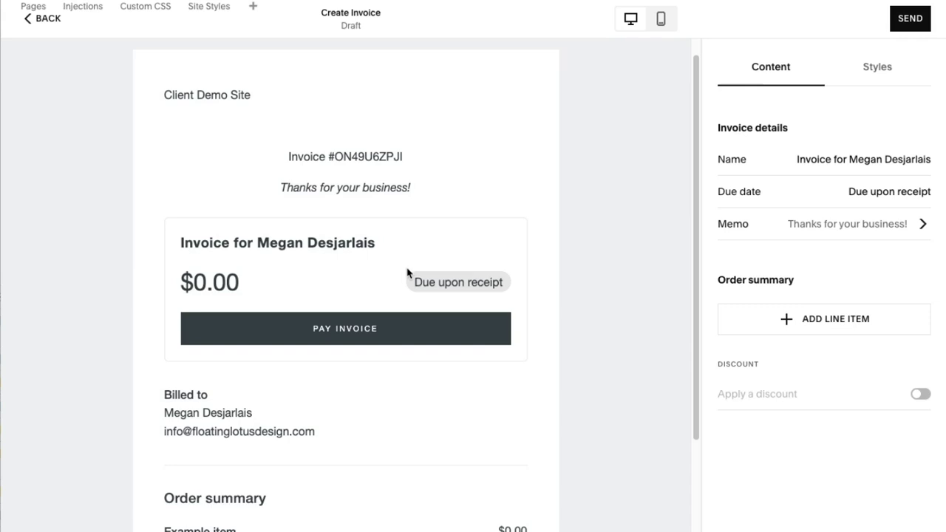
Add a 'Custom Squarespace Website' Service line item priced at $3,000.
click(753, 314)
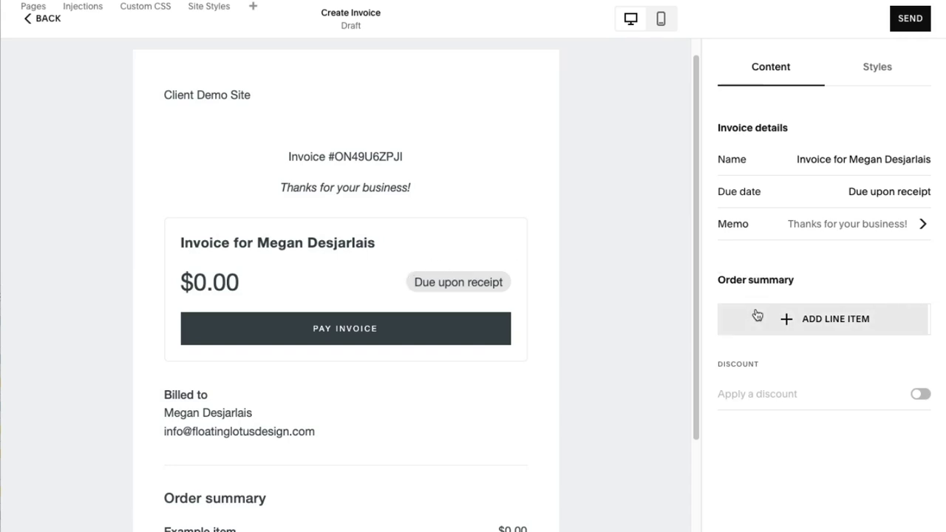
click(773, 320)
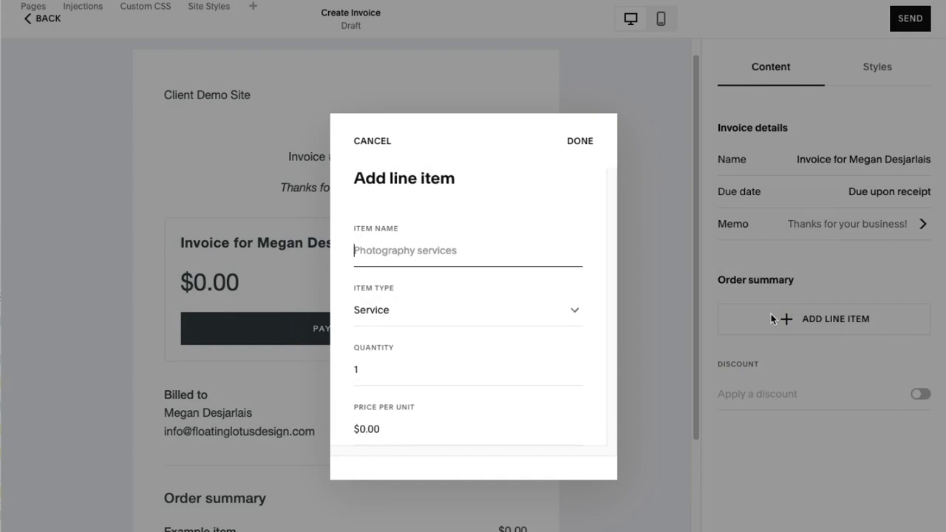
text(Custom)
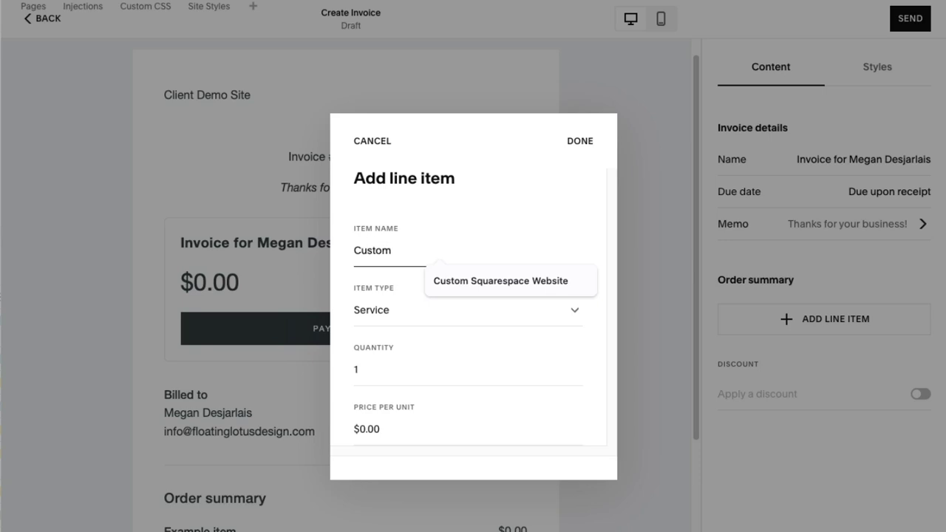
click(484, 289)
click(491, 310)
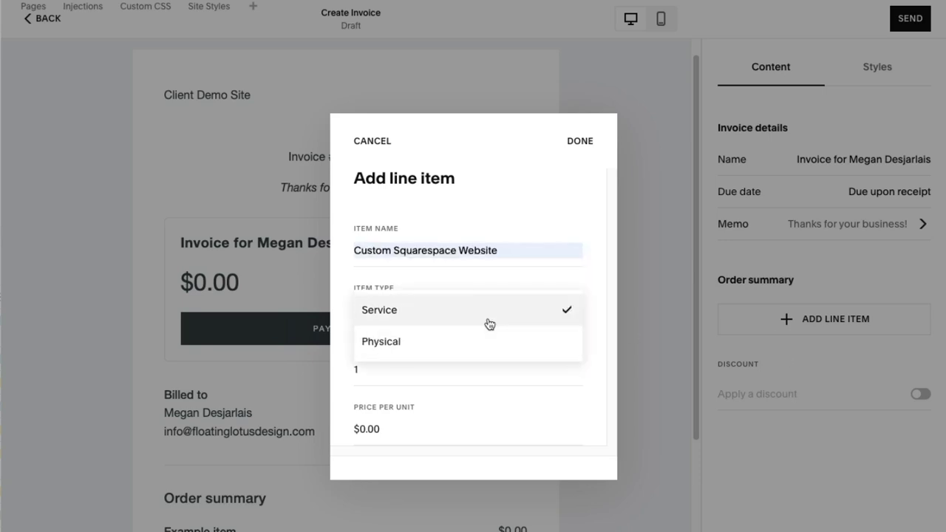
click(481, 319)
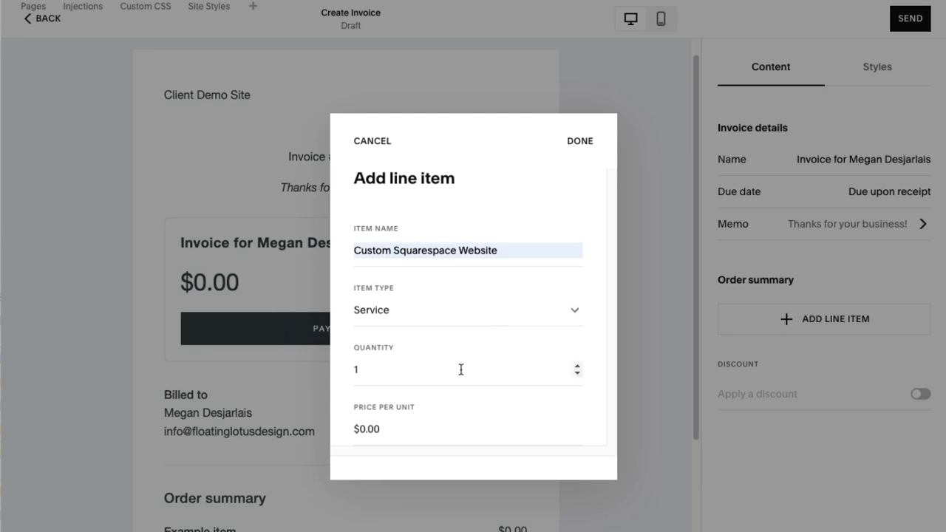
click(436, 426)
text(3000)
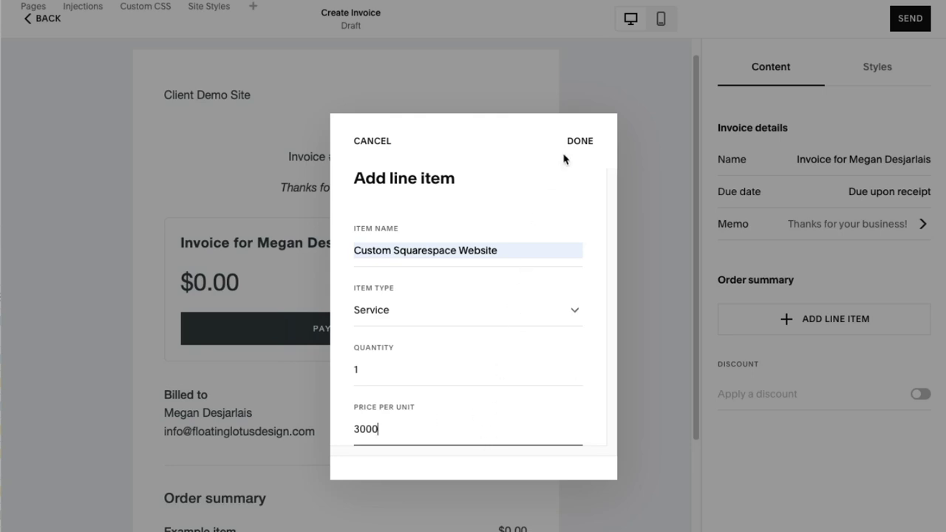
click(586, 138)
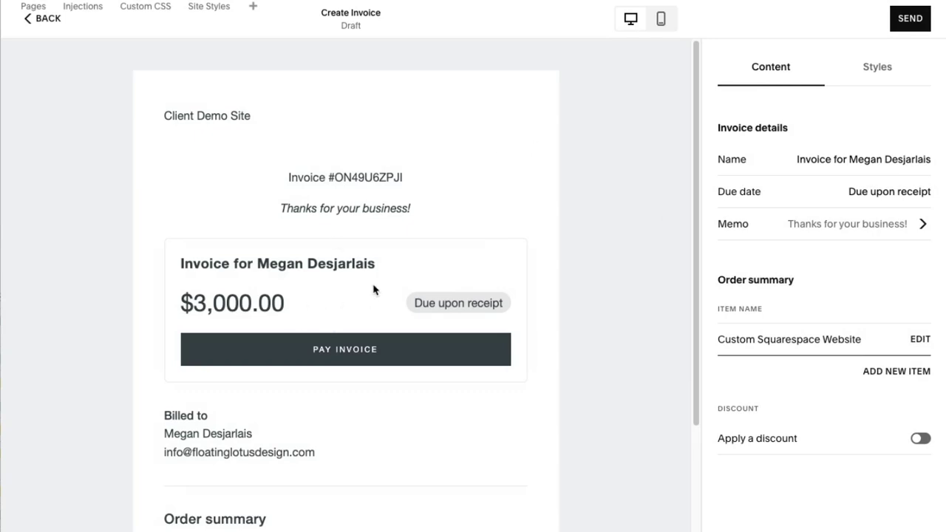
Review the invoice preview's $3,000.00 line item, totals and header.
scroll(512, 403, down, 2)
scroll(512, 403, down, 2)
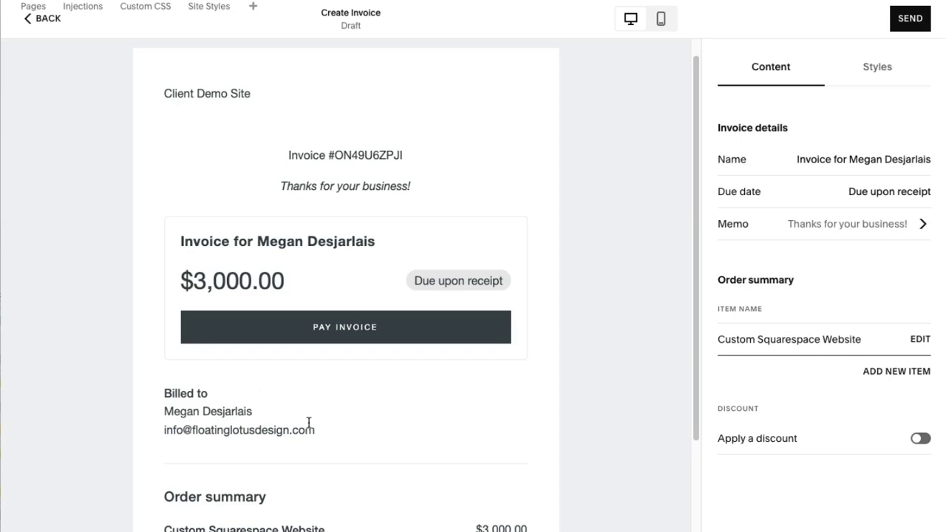
scroll(382, 422, down, 1)
scroll(390, 417, down, 2)
scroll(390, 417, down, 3)
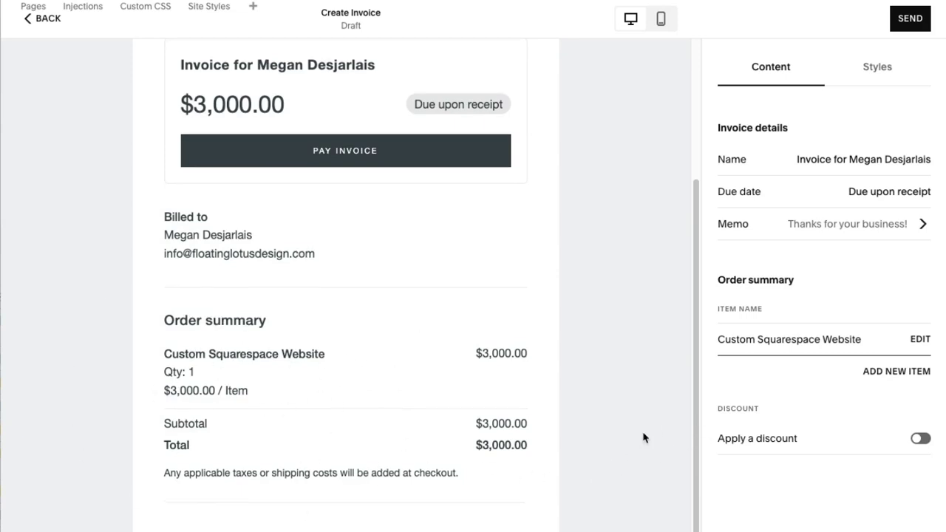
scroll(508, 446, up, 5)
scroll(508, 446, up, 1)
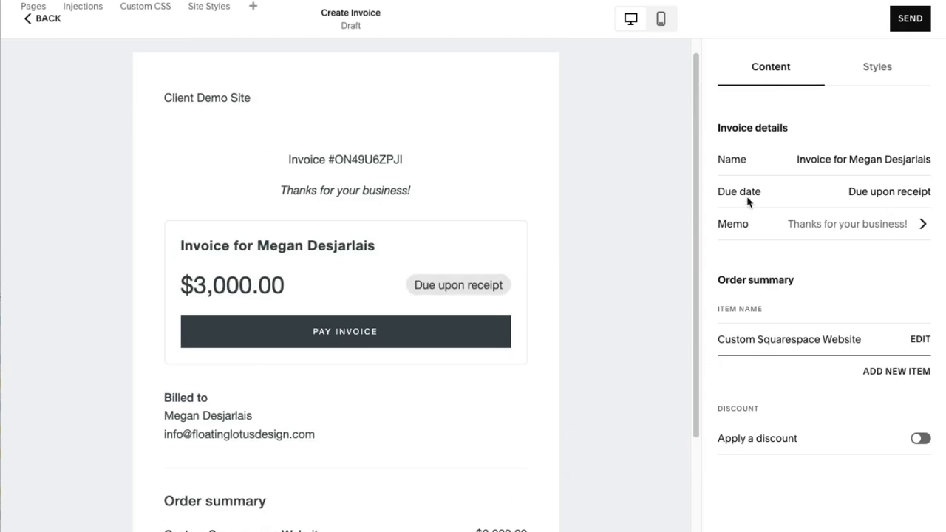
Set the due date to July 1, 2024 instead of due upon receipt.
click(847, 192)
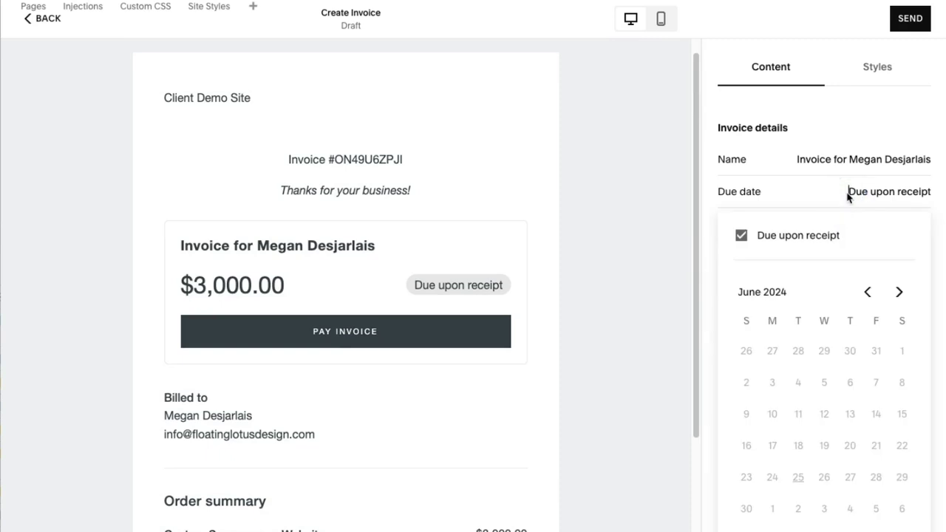
click(898, 292)
click(742, 238)
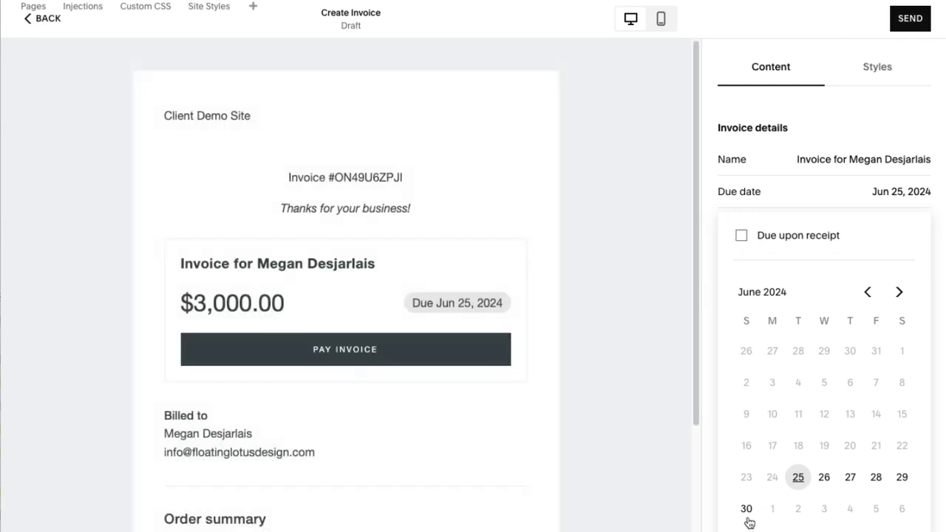
click(774, 509)
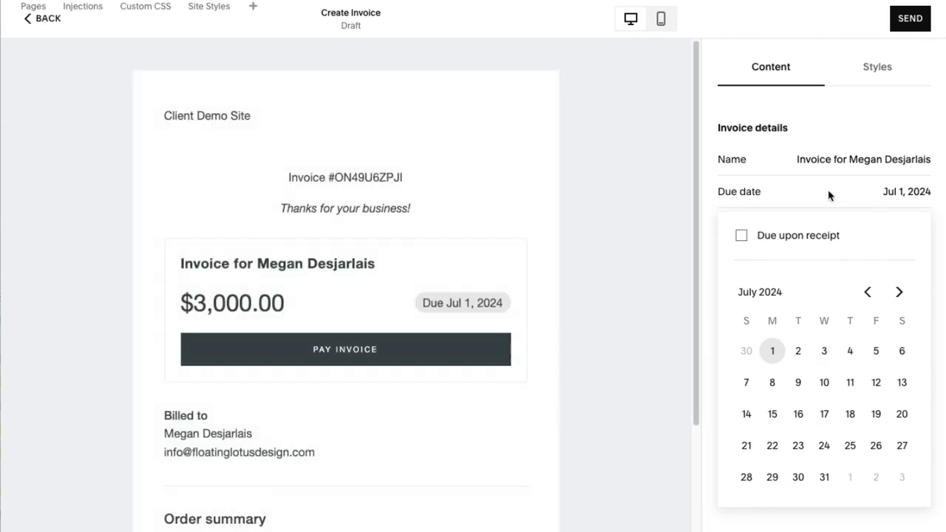
click(766, 197)
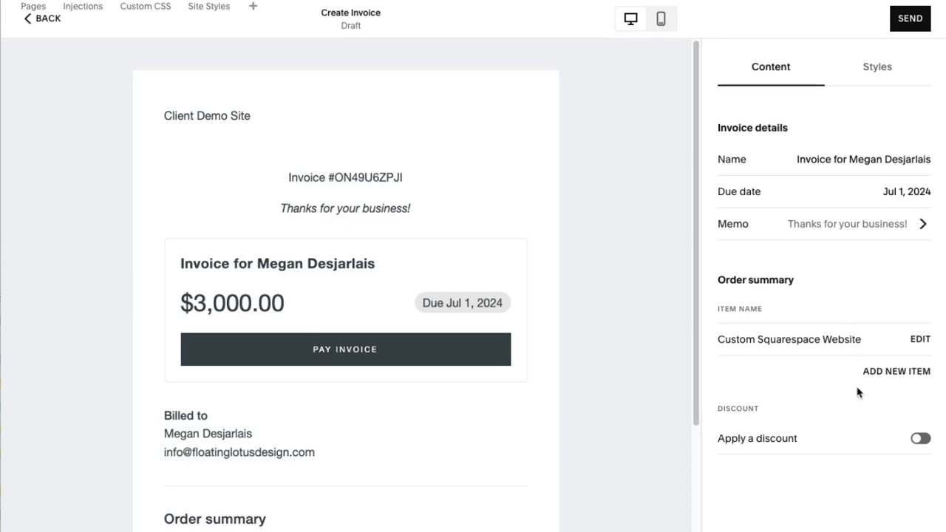
Toggle a discount on and back off so none is applied.
click(920, 439)
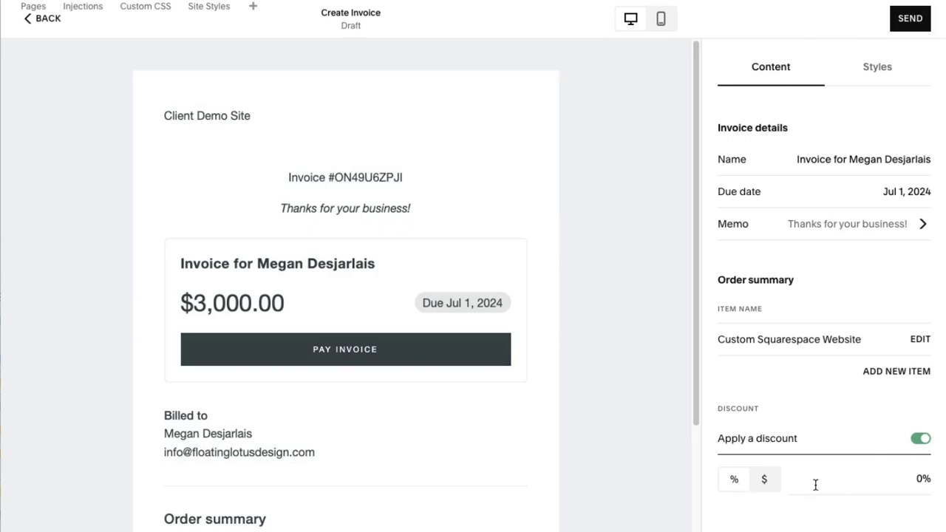
click(920, 439)
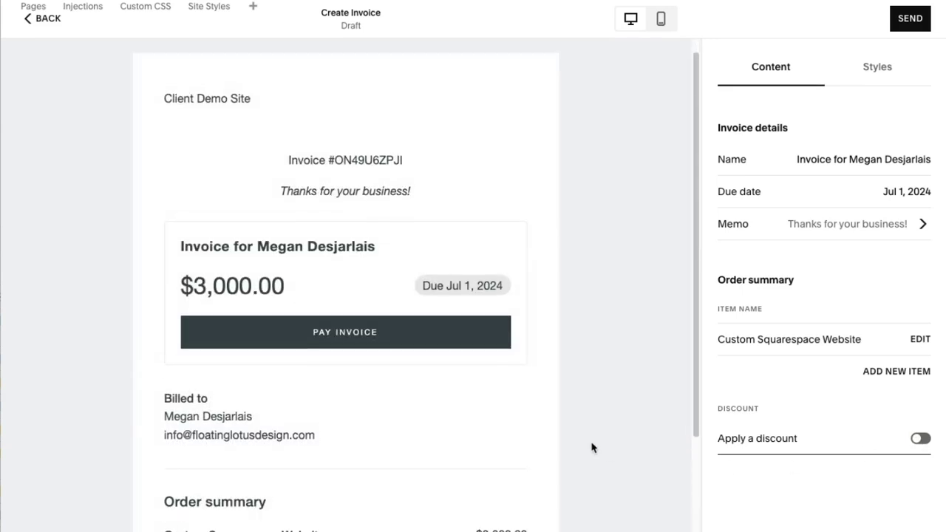
scroll(591, 447, down, 3)
scroll(591, 447, up, 3)
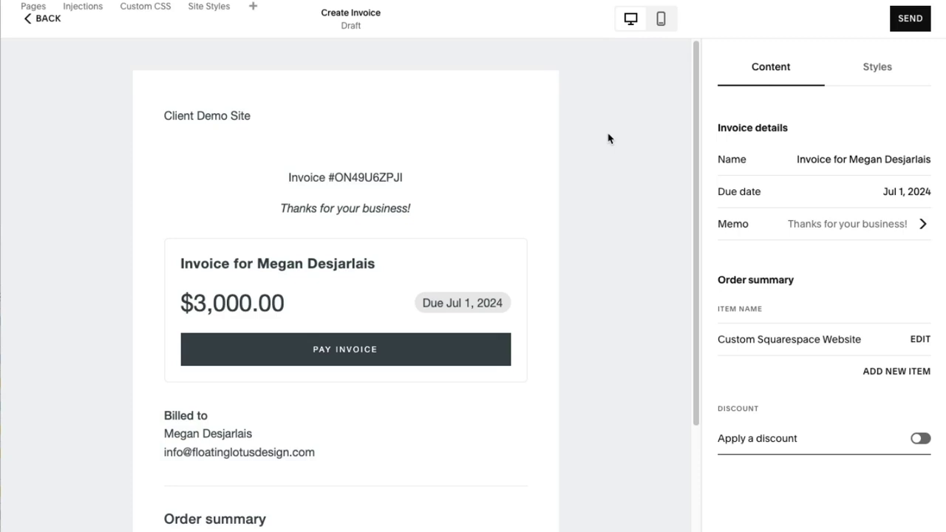
click(868, 76)
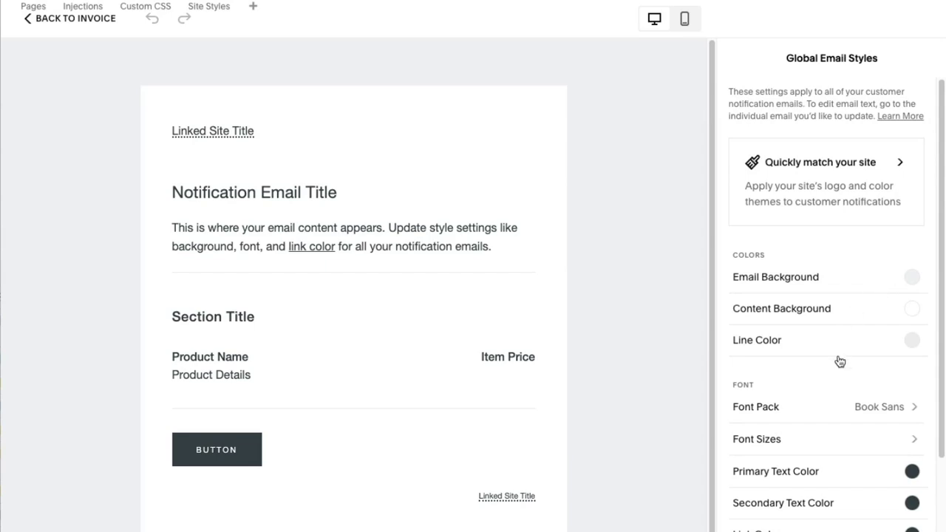
Preview the emails in site colour Themes 1 through 6, ending on white Theme 1.
scroll(832, 443, down, 1)
scroll(830, 443, down, 4)
scroll(831, 443, up, 5)
click(855, 178)
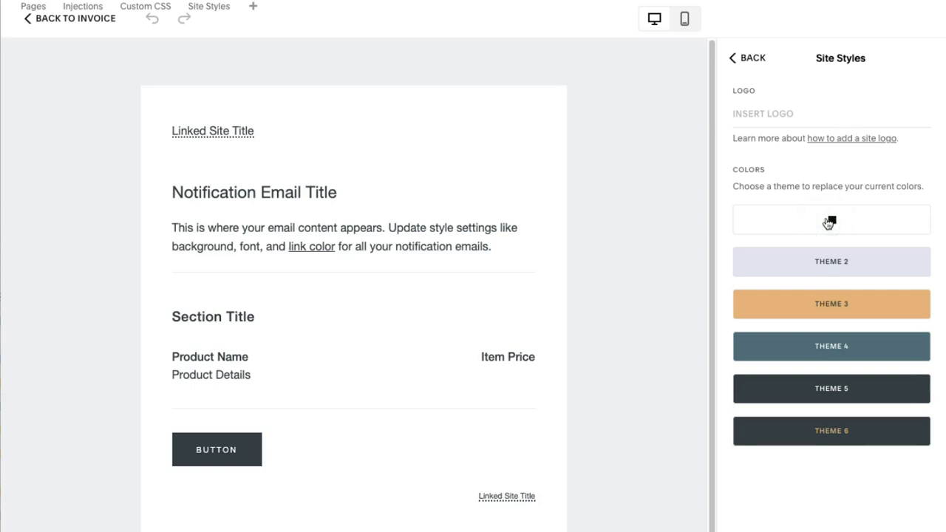
click(830, 220)
click(818, 273)
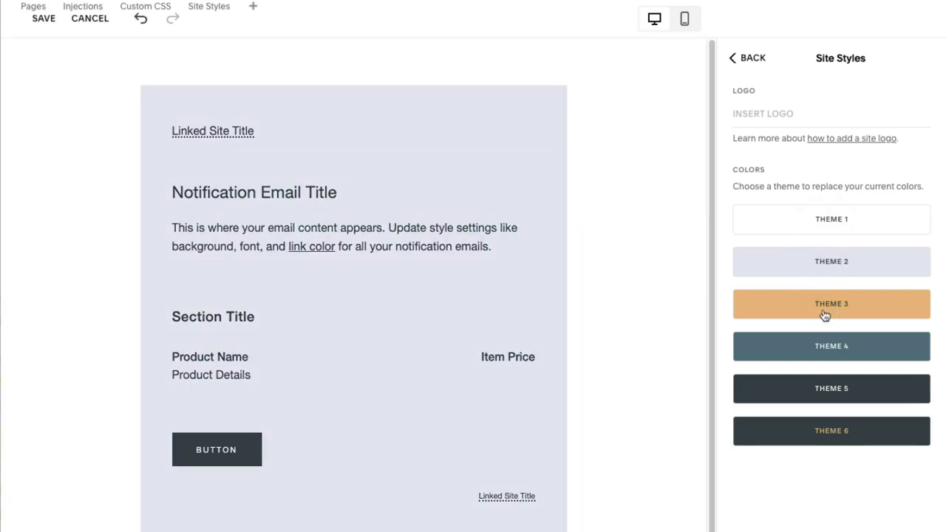
click(825, 309)
click(828, 343)
click(828, 390)
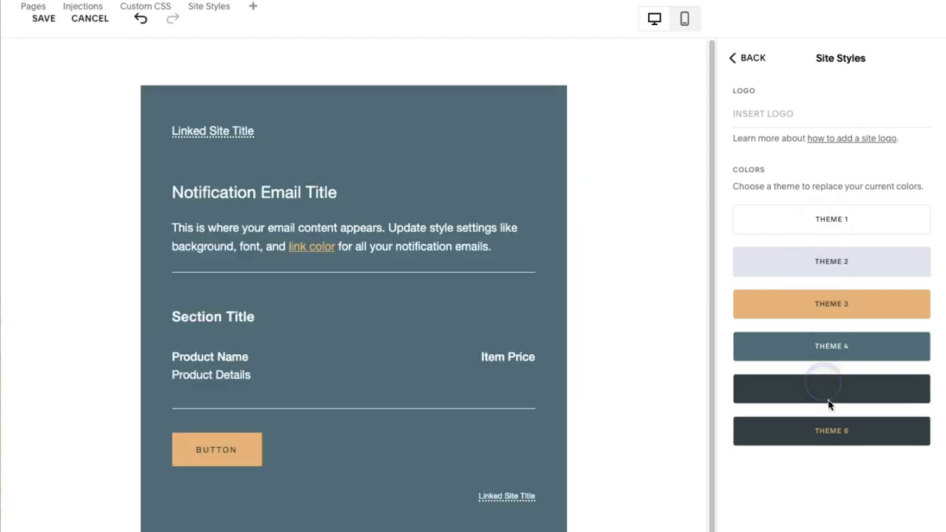
click(836, 447)
click(814, 216)
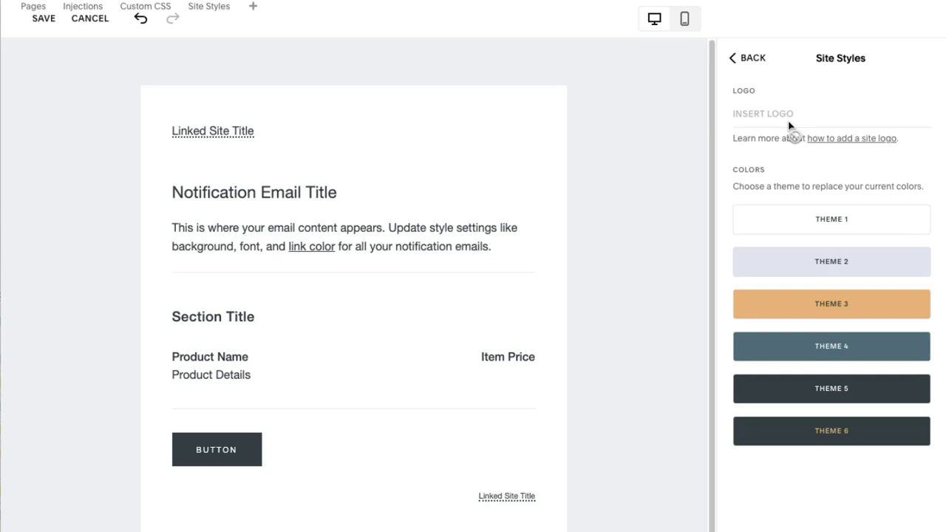
Save and publish the global notification email styles.
click(734, 59)
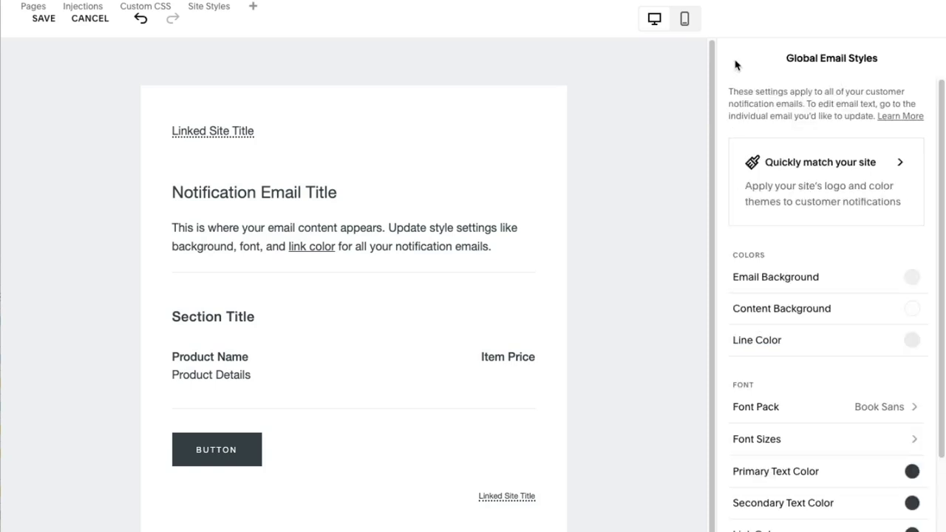
click(43, 22)
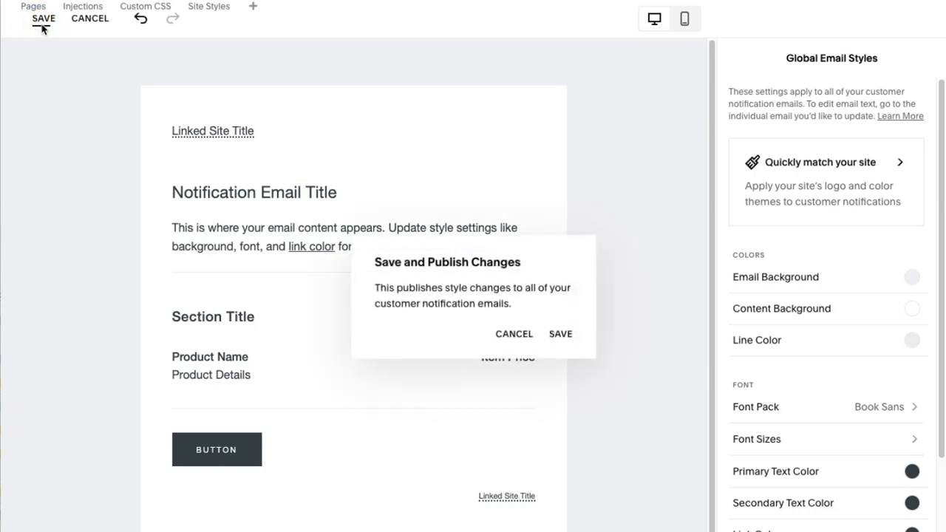
click(561, 339)
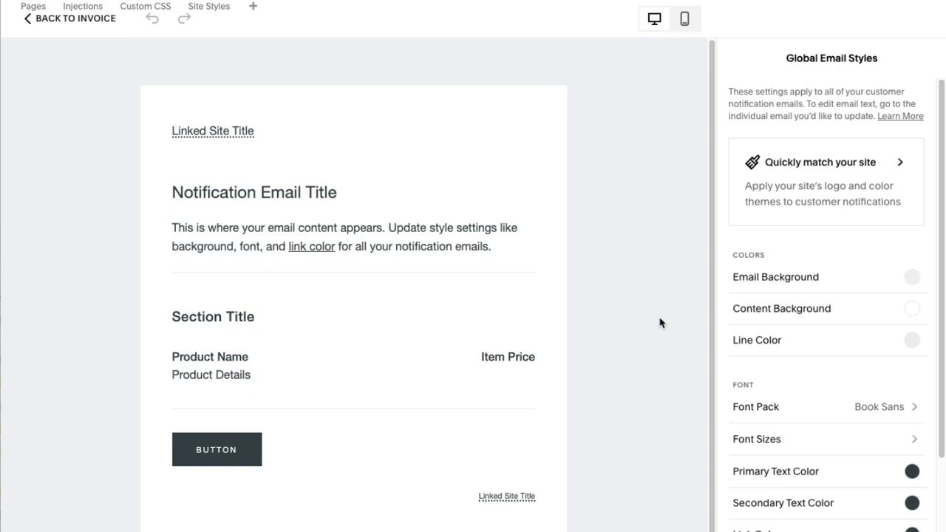
Return to the Invoicing dashboard and preview the $3,000 draft invoice.
click(37, 28)
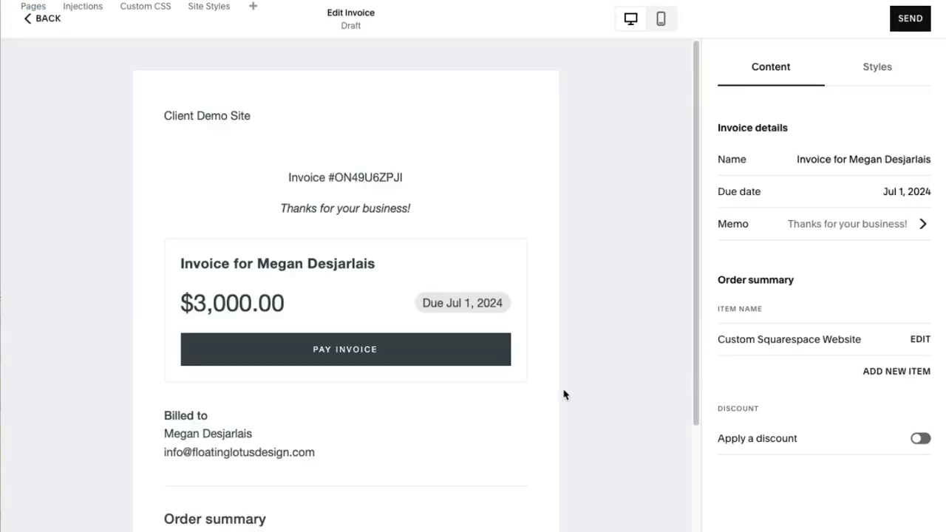
scroll(580, 450, down, 1)
scroll(592, 444, up, 1)
click(49, 23)
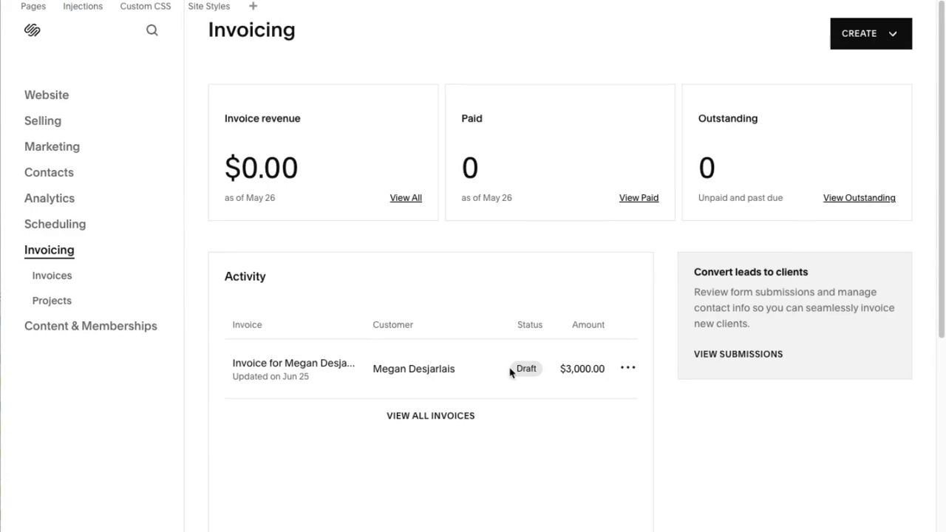
click(628, 369)
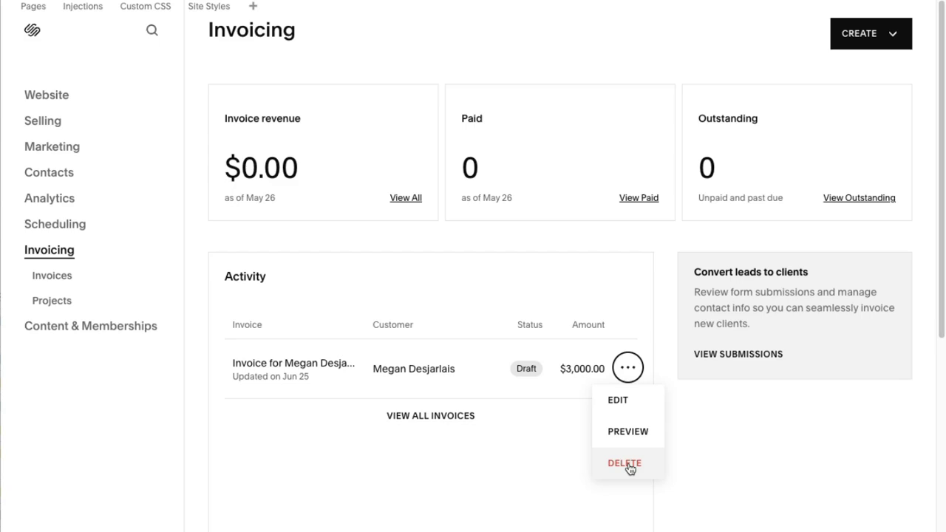
click(638, 440)
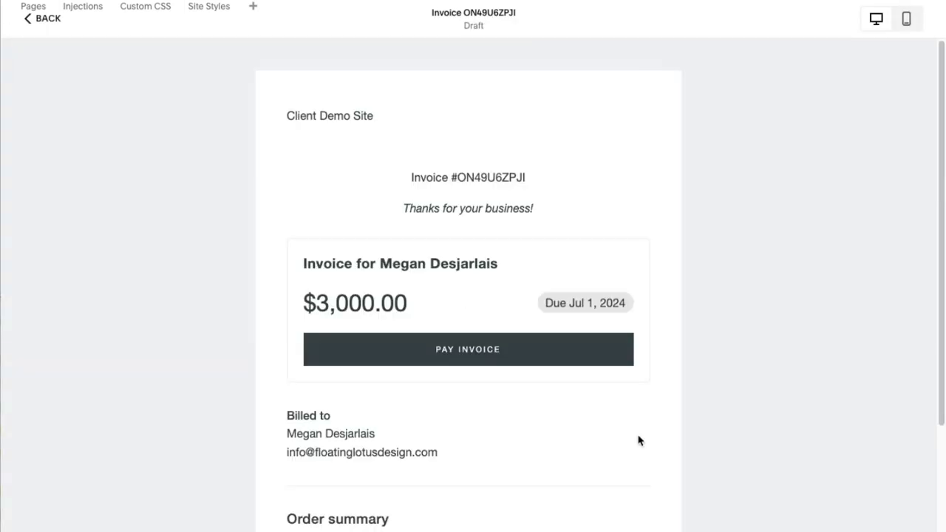
Check the invoice preview in mobile and desktop layouts, then return to Invoicing.
click(907, 27)
click(877, 21)
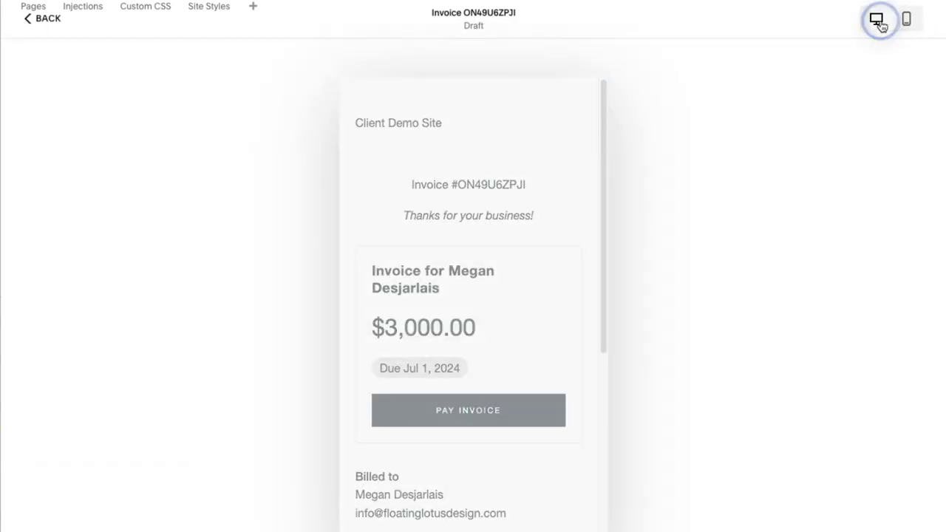
click(56, 24)
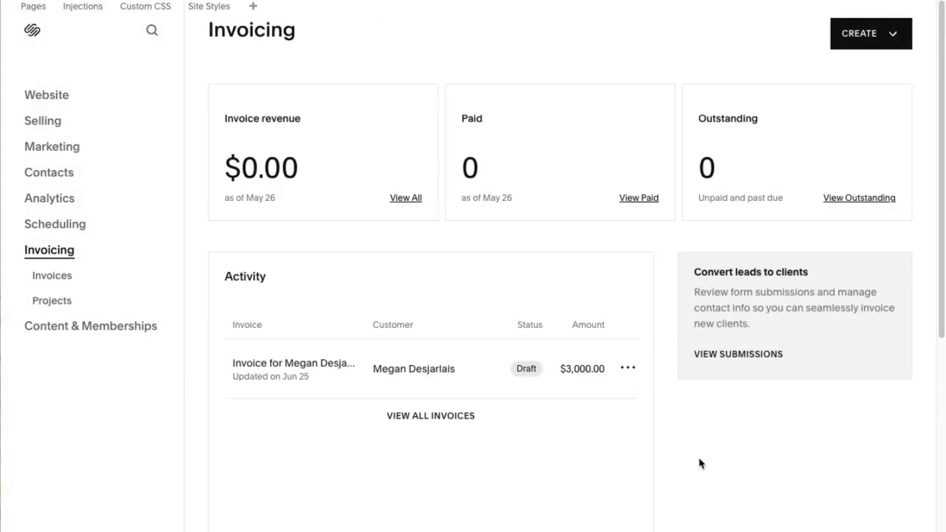
scroll(706, 454, down, 2)
scroll(706, 455, up, 2)
scroll(706, 454, down, 1)
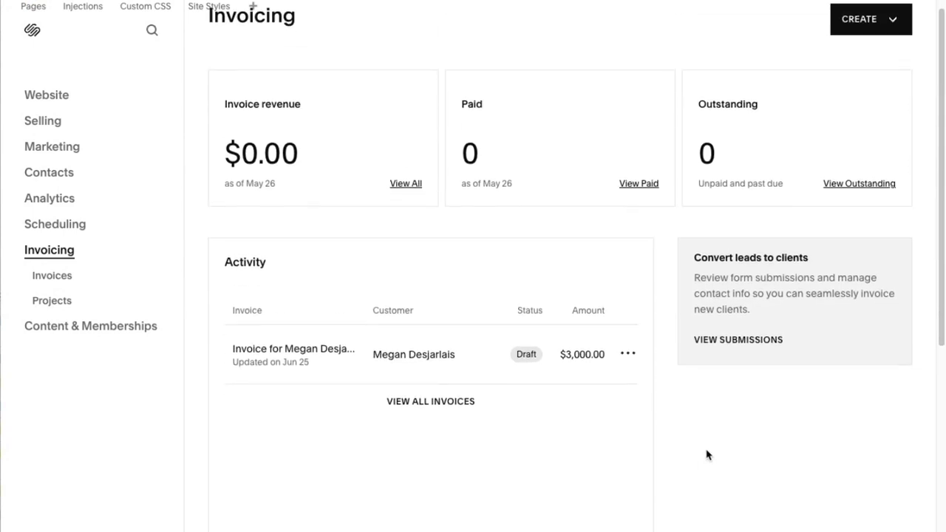